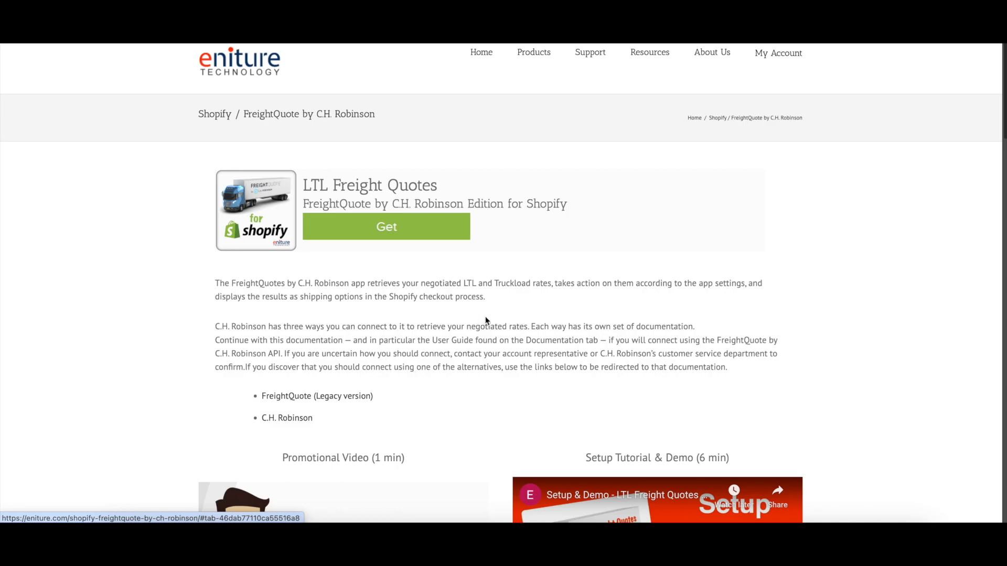
Look through the FreightQuote by C.H. Robinson Edition for Shopify page and open its documentation section.
{"action": "scroll", "coordinate": [485, 318], "scroll_direction": "down", "scroll_amount": 10}
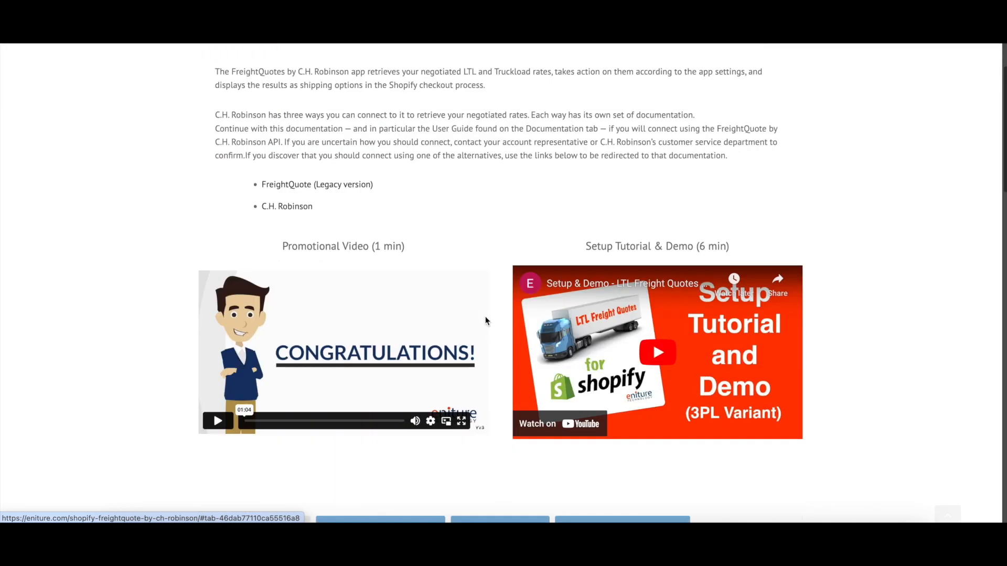
{"action": "scroll", "coordinate": [486, 317], "scroll_direction": "down", "scroll_amount": 2}
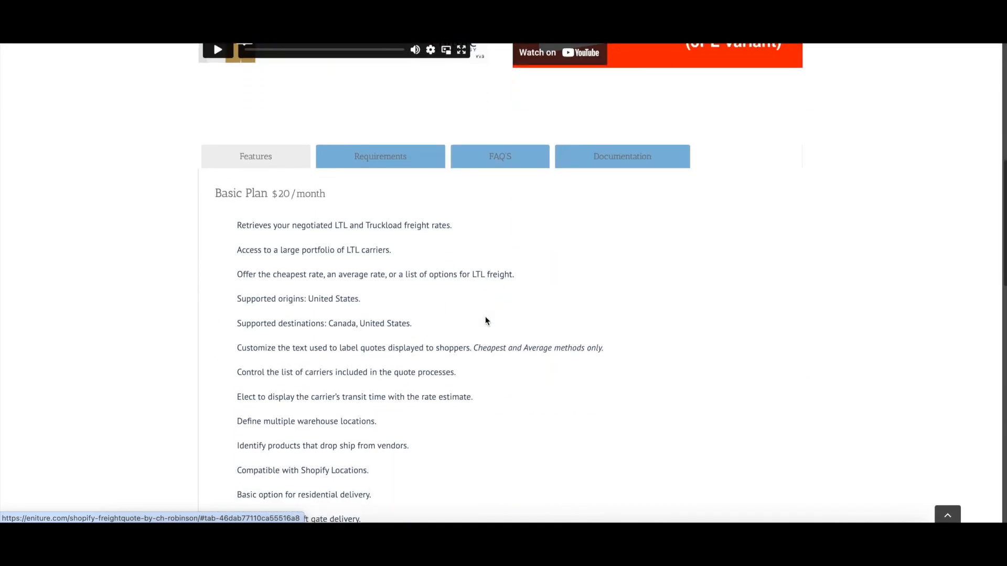
{"action": "left_click", "coordinate": [630, 104]}
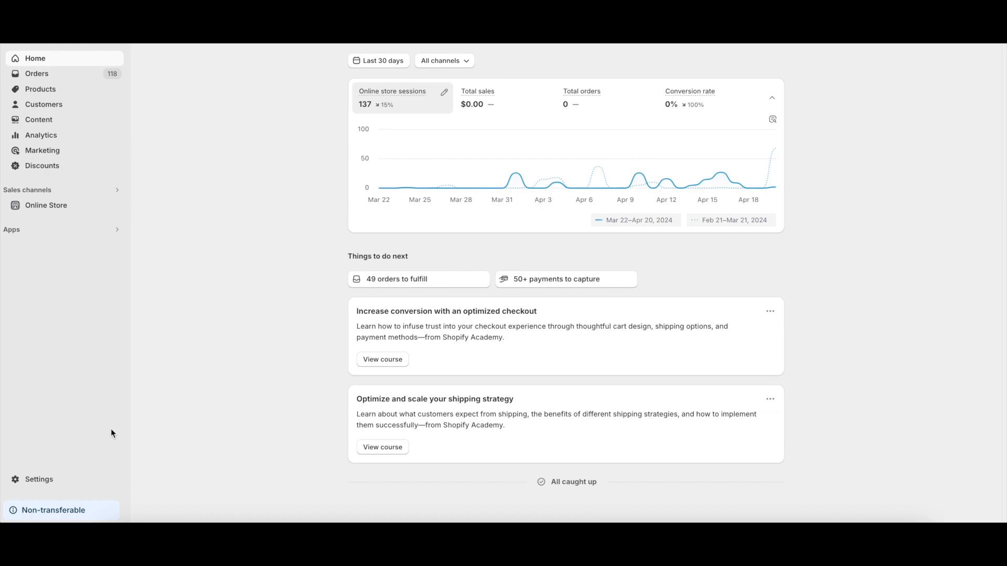
Switch to the Shopify admin and go to the Shopify App Store from the store's apps and sales channels settings.
{"action": "left_click", "coordinate": [39, 487]}
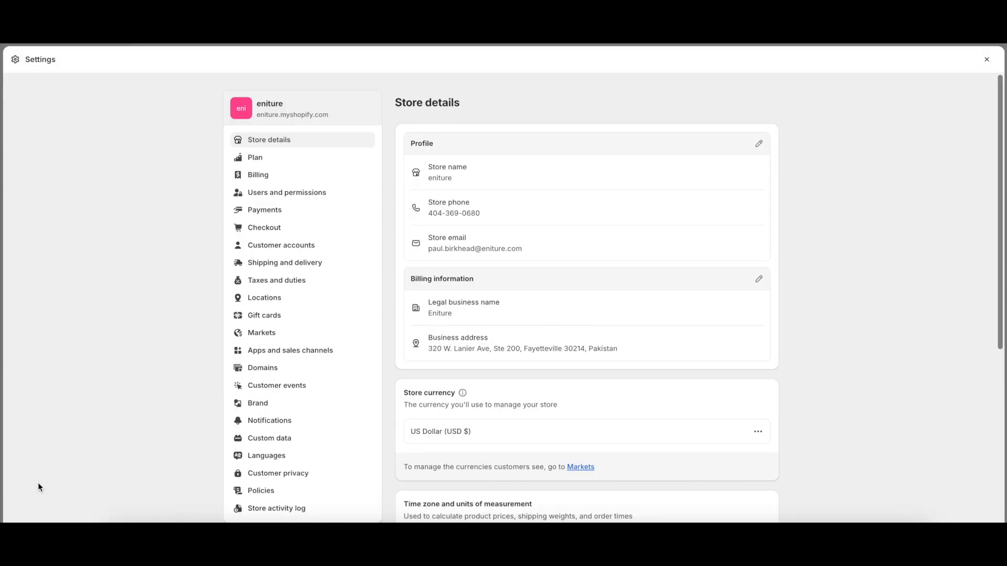
{"action": "left_click", "coordinate": [276, 356]}
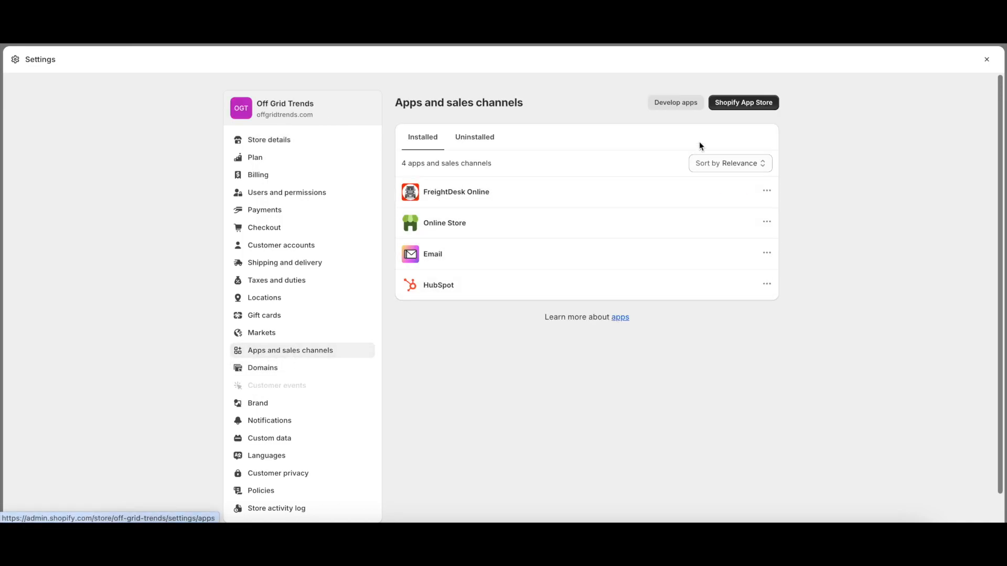
{"action": "left_click", "coordinate": [739, 103]}
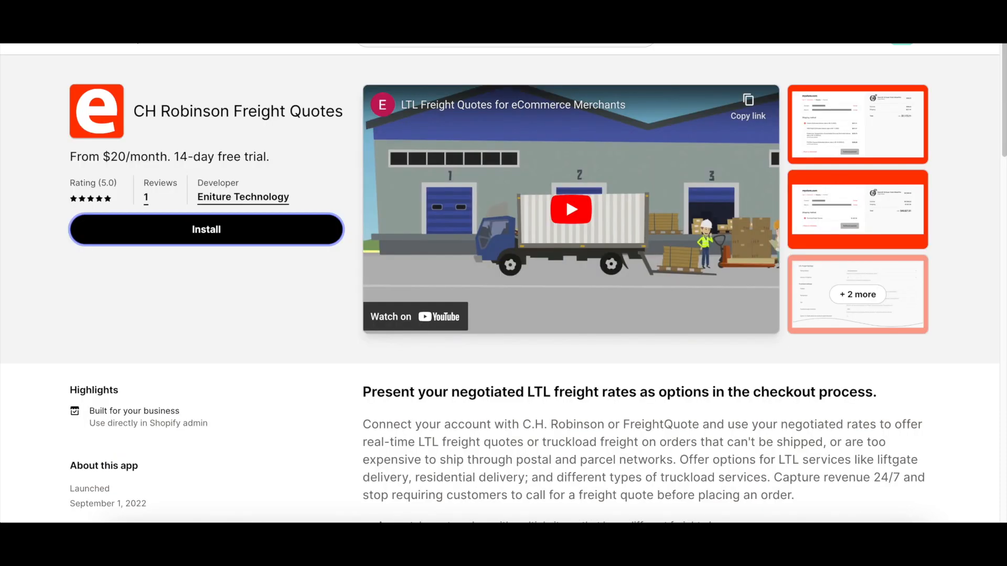
Install the CH Robinson Freight Quotes app and approve its $20.00 Basic Plan subscription.
{"action": "left_click", "coordinate": [205, 237]}
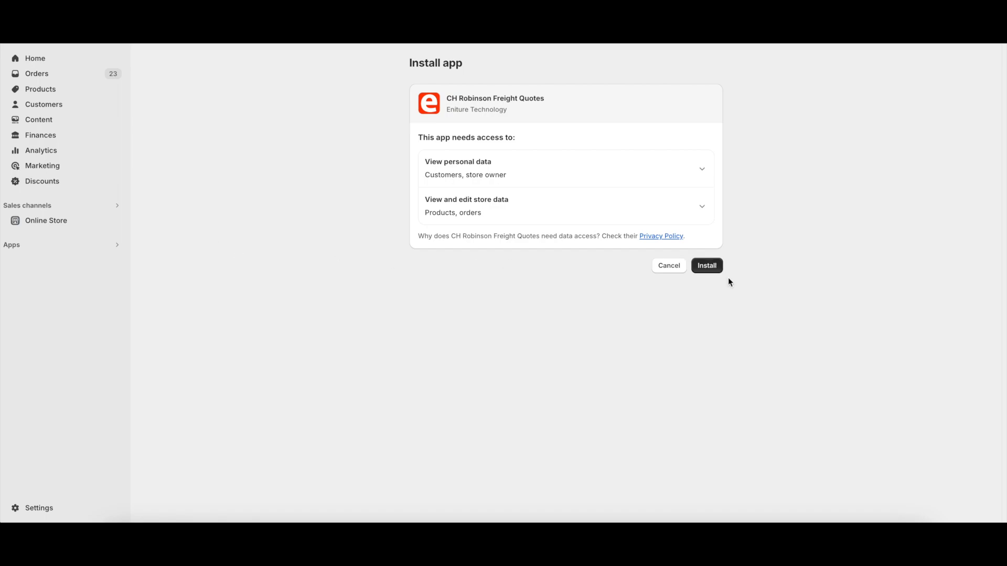
{"action": "left_click", "coordinate": [709, 265]}
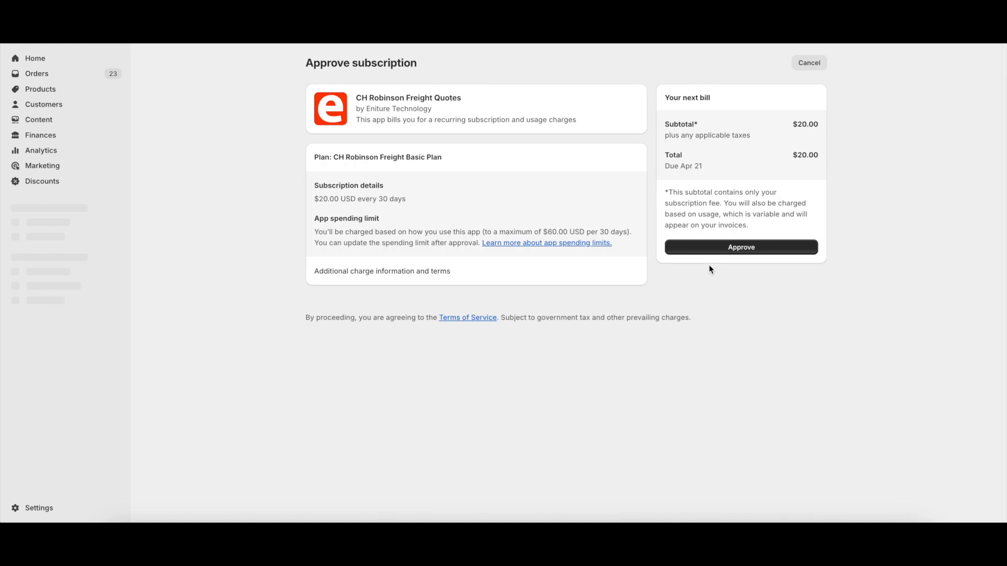
{"action": "left_click", "coordinate": [732, 249]}
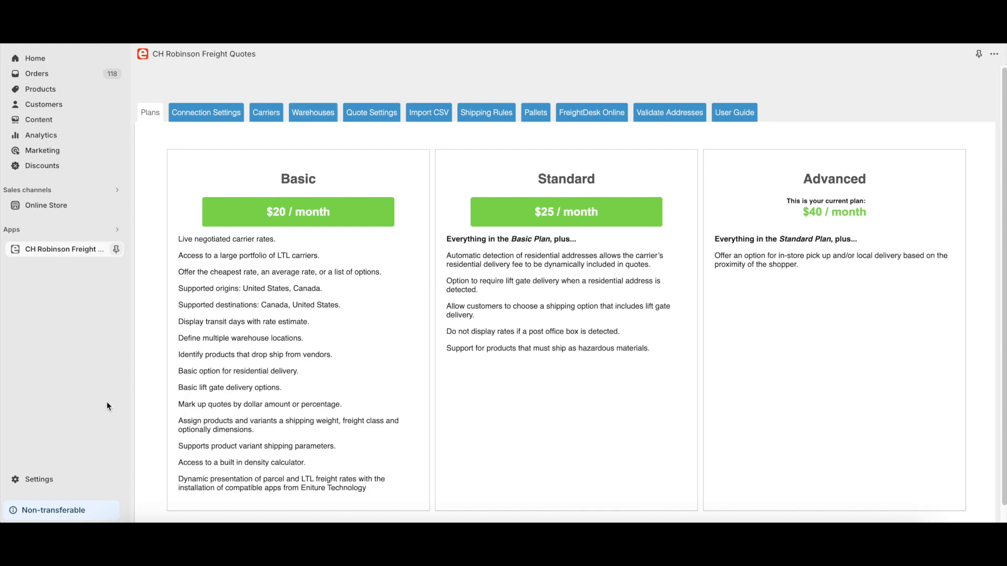
Open the General shipping profile in the store's Shipping and delivery settings and find its shipping zones.
{"action": "left_click", "coordinate": [48, 480]}
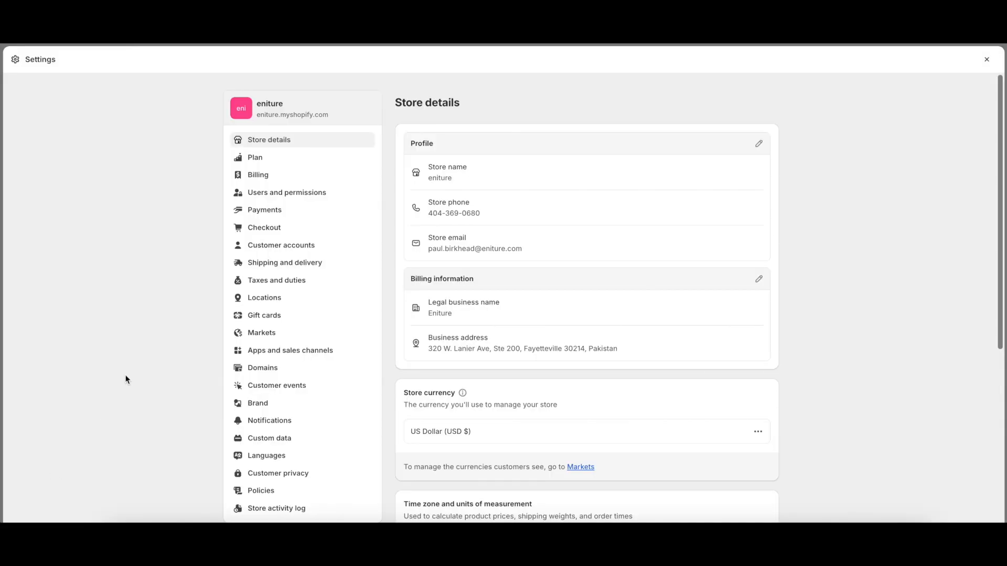
{"action": "left_click", "coordinate": [267, 264]}
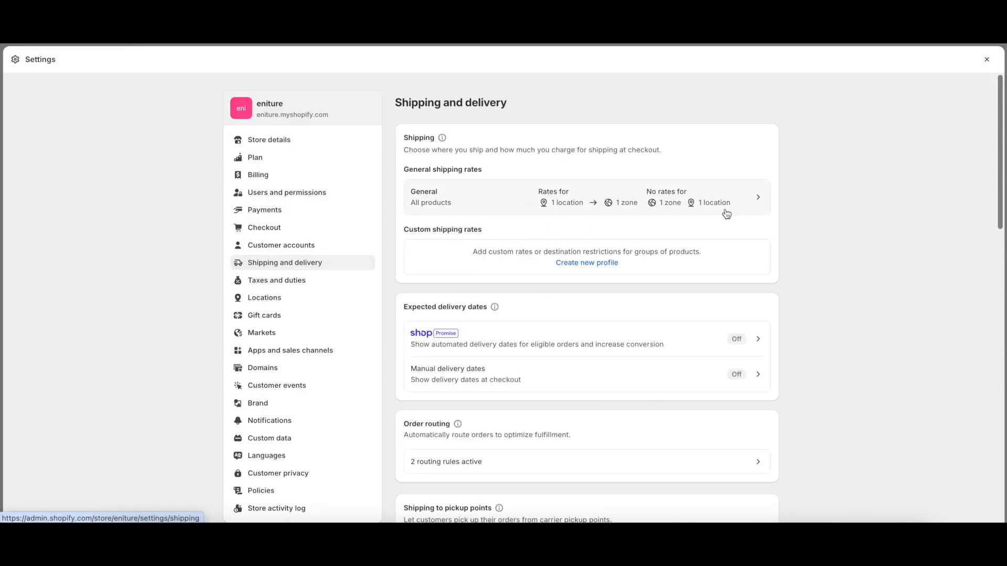
{"action": "left_click", "coordinate": [760, 201]}
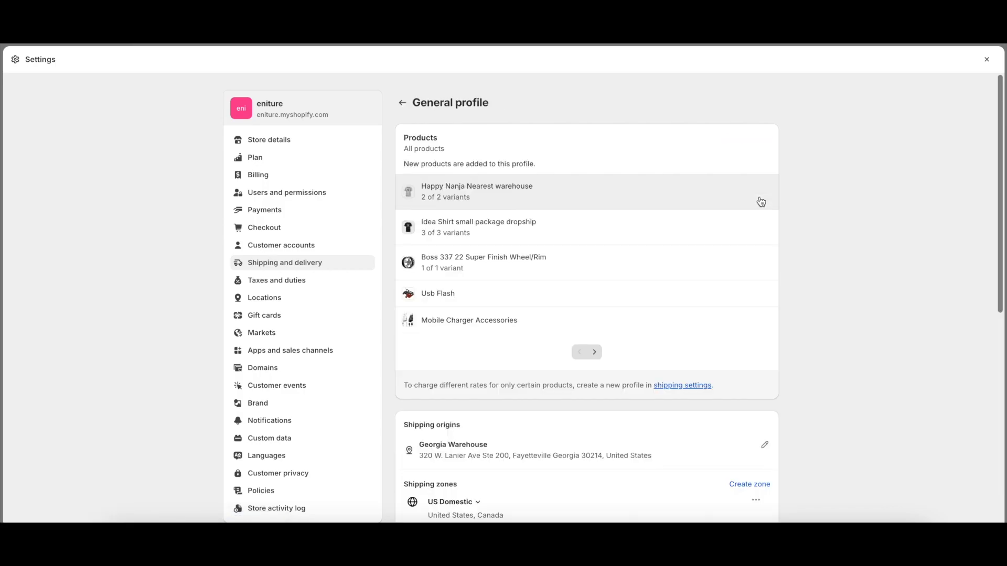
{"action": "scroll", "coordinate": [688, 217], "scroll_direction": "down", "scroll_amount": 6}
{"action": "scroll", "coordinate": [689, 220], "scroll_direction": "down", "scroll_amount": 1}
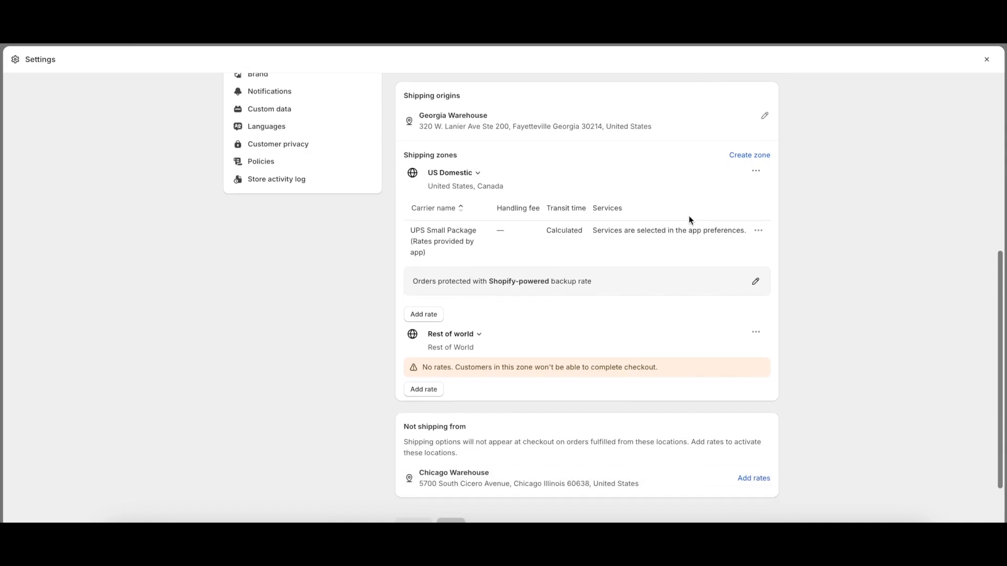
Add an app-calculated CH Robinson rate to the US Domestic zone with services selected in the app preferences, and save the profile.
{"action": "left_click", "coordinate": [424, 315]}
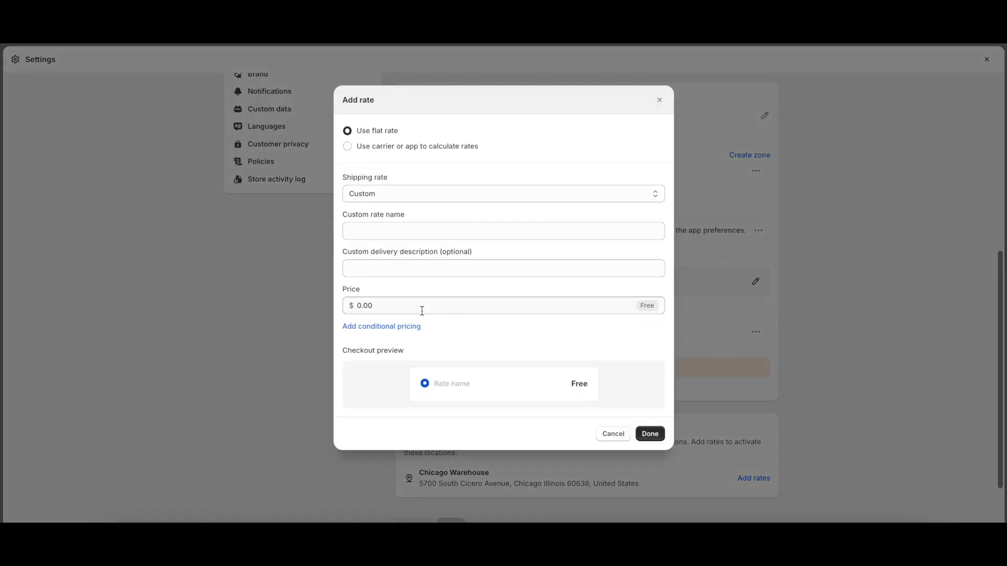
{"action": "left_click", "coordinate": [347, 149]}
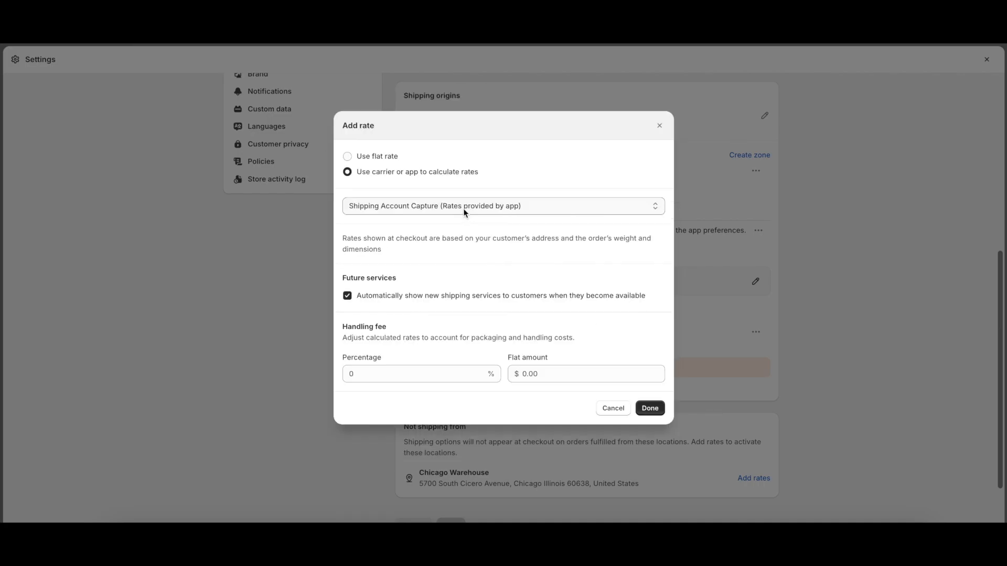
{"action": "left_click", "coordinate": [463, 206]}
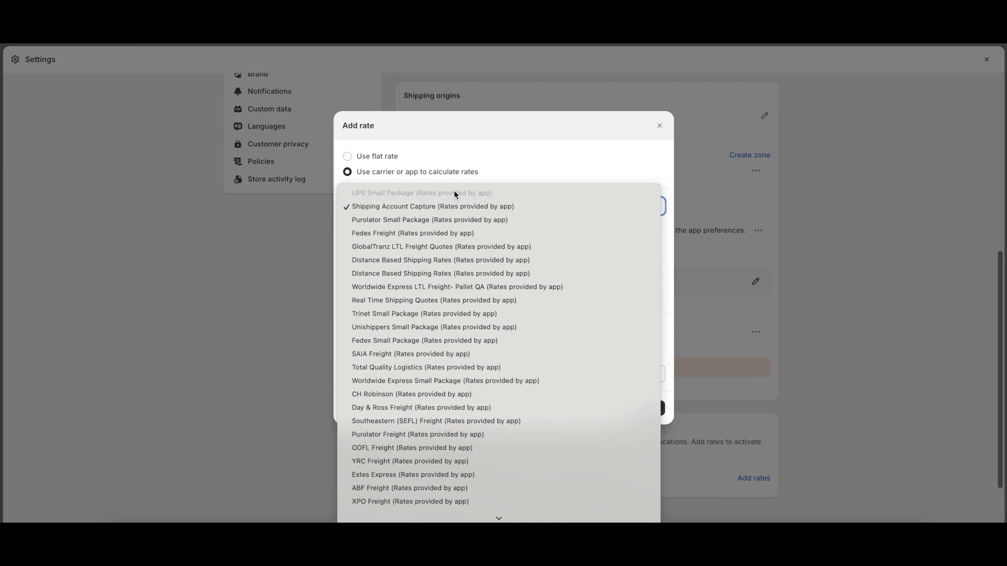
{"action": "left_click", "coordinate": [447, 393]}
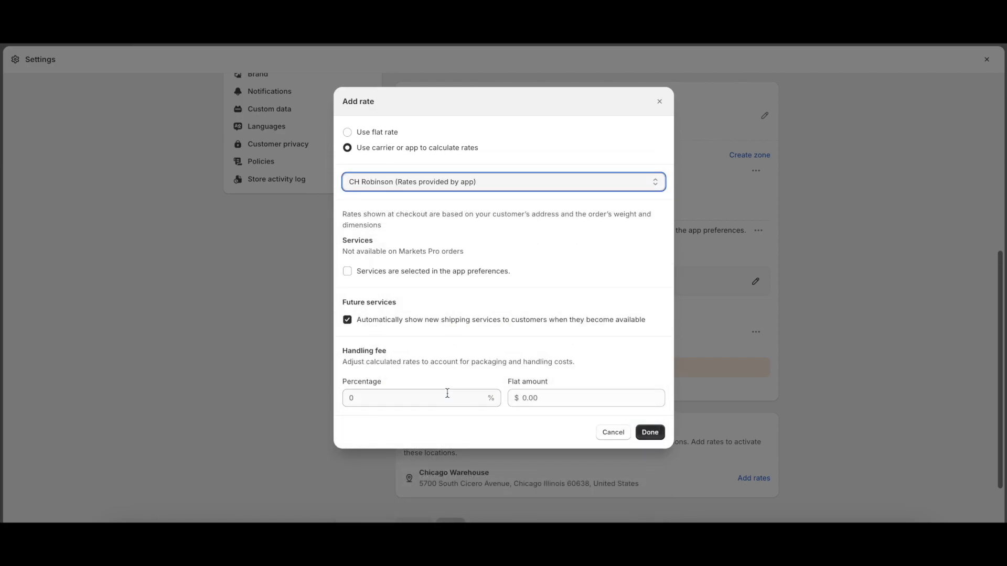
{"action": "left_click", "coordinate": [348, 272]}
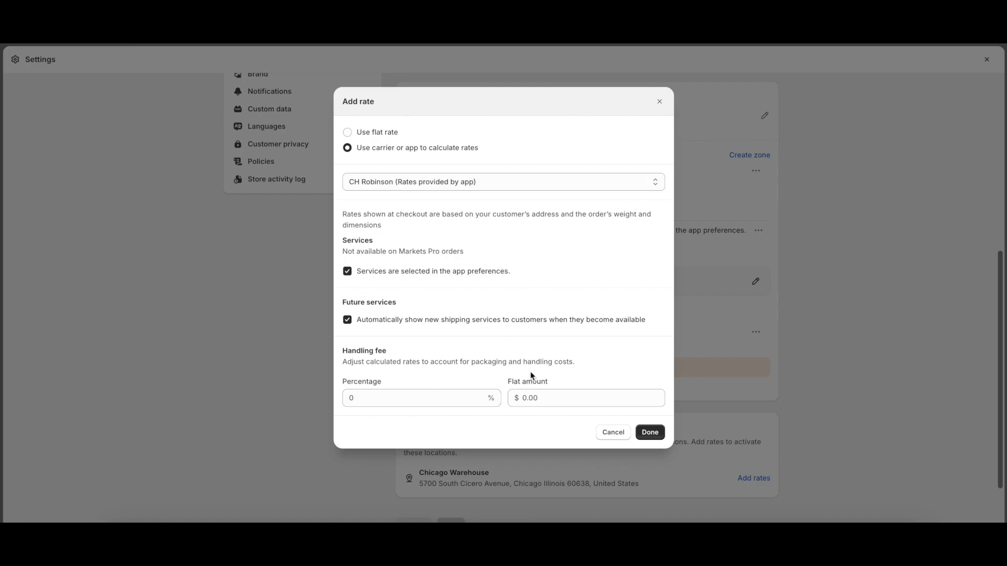
{"action": "left_click", "coordinate": [647, 433]}
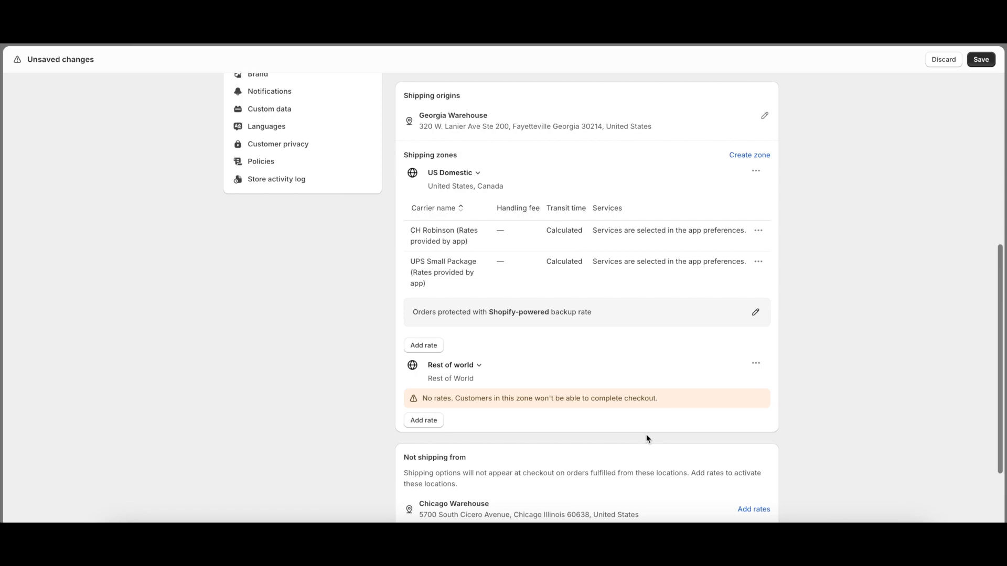
{"action": "left_click", "coordinate": [981, 61]}
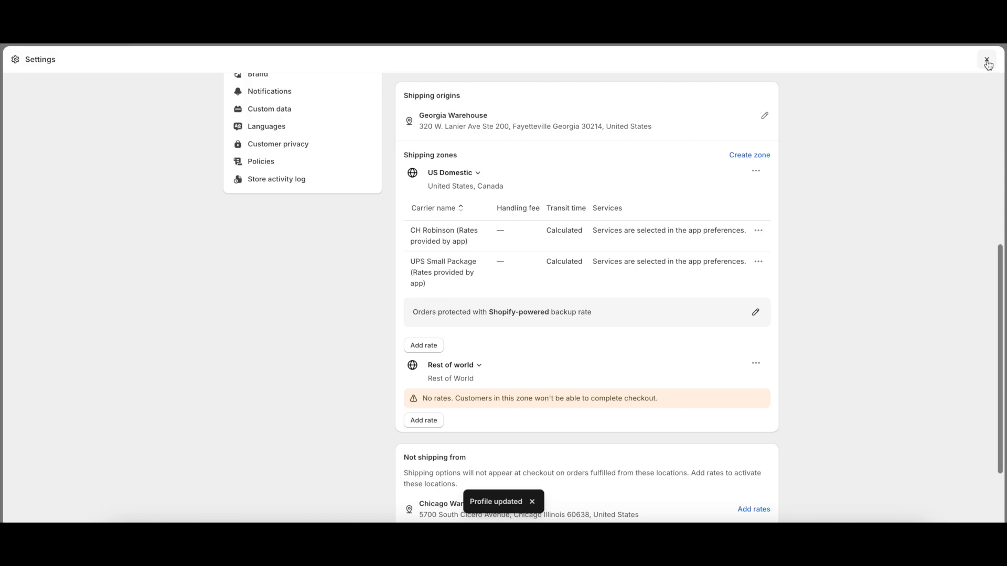
{"action": "left_click", "coordinate": [987, 61]}
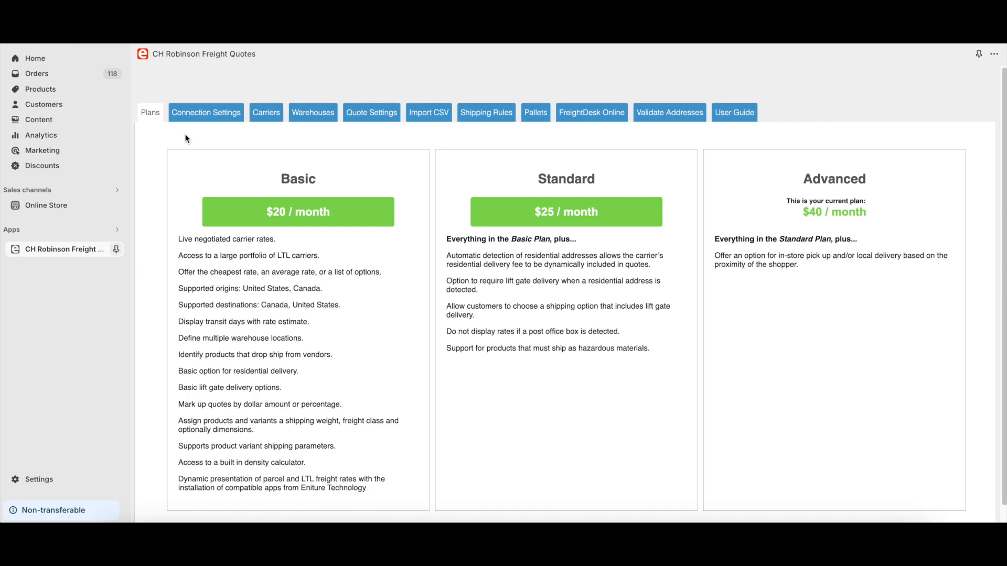
Set the app's connection to the FreightQuote by C.H. Robinson API, save the connection settings and test the connection.
{"action": "left_click", "coordinate": [207, 120]}
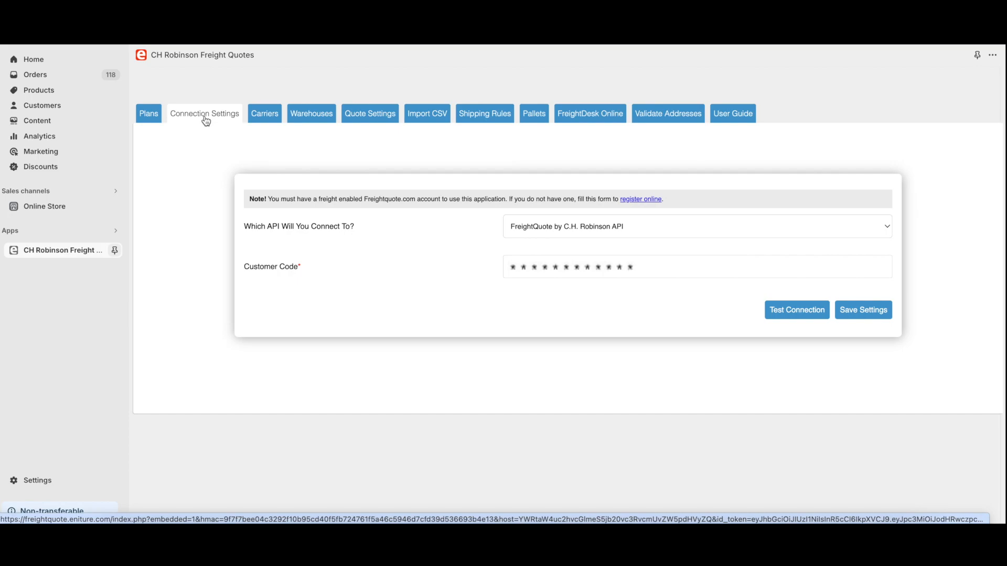
{"action": "left_click", "coordinate": [658, 227]}
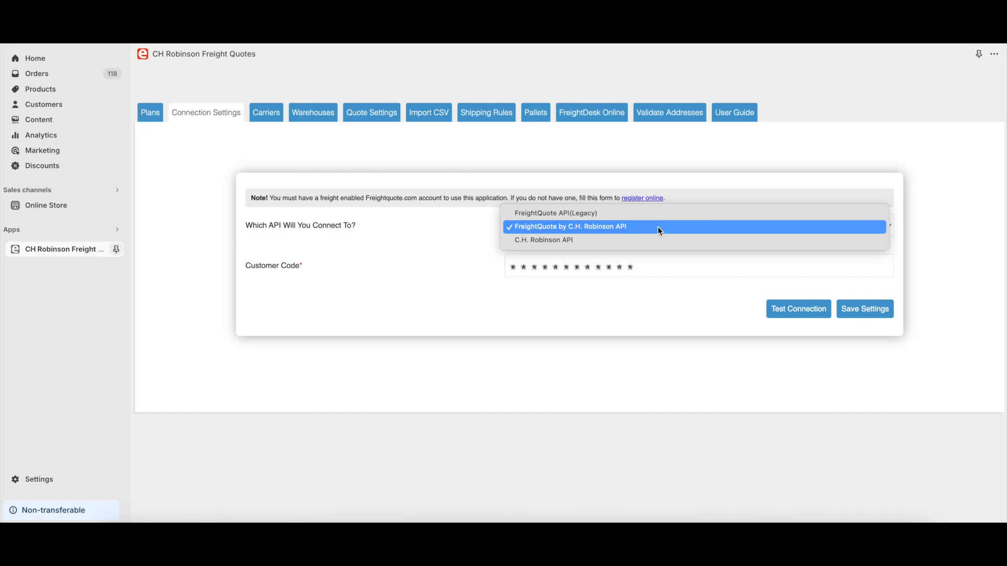
{"action": "left_click", "coordinate": [658, 229]}
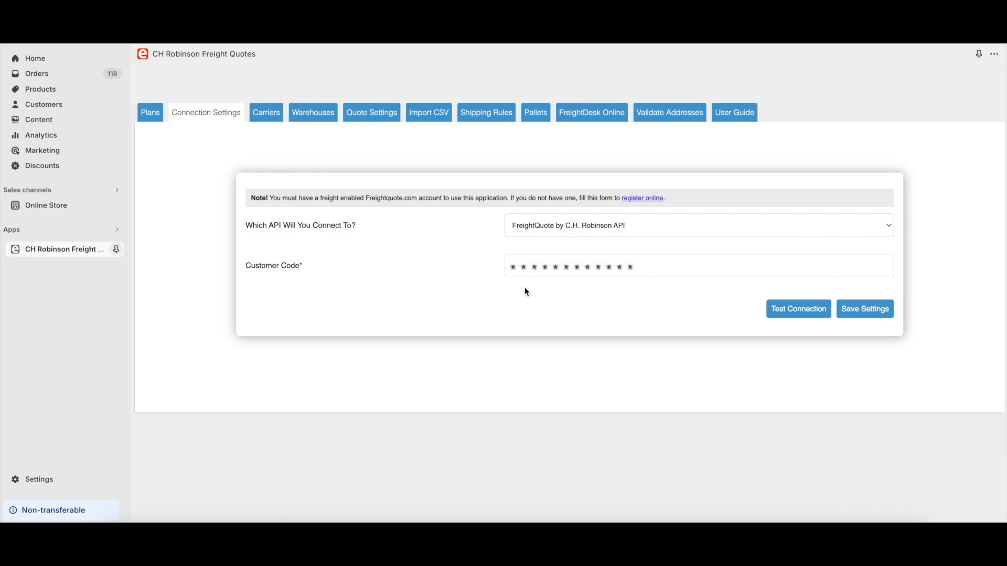
{"action": "left_click", "coordinate": [866, 310]}
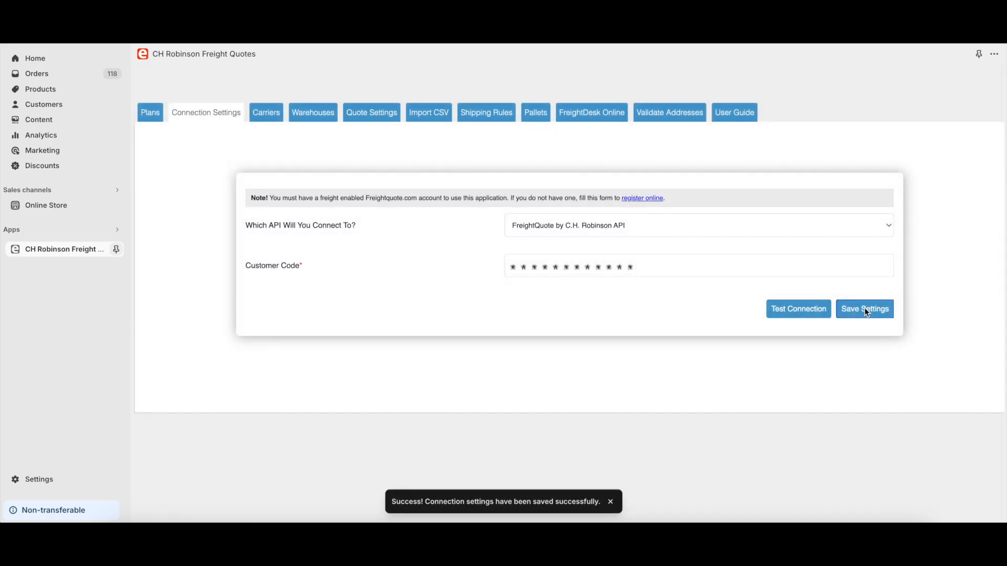
{"action": "left_click", "coordinate": [797, 310]}
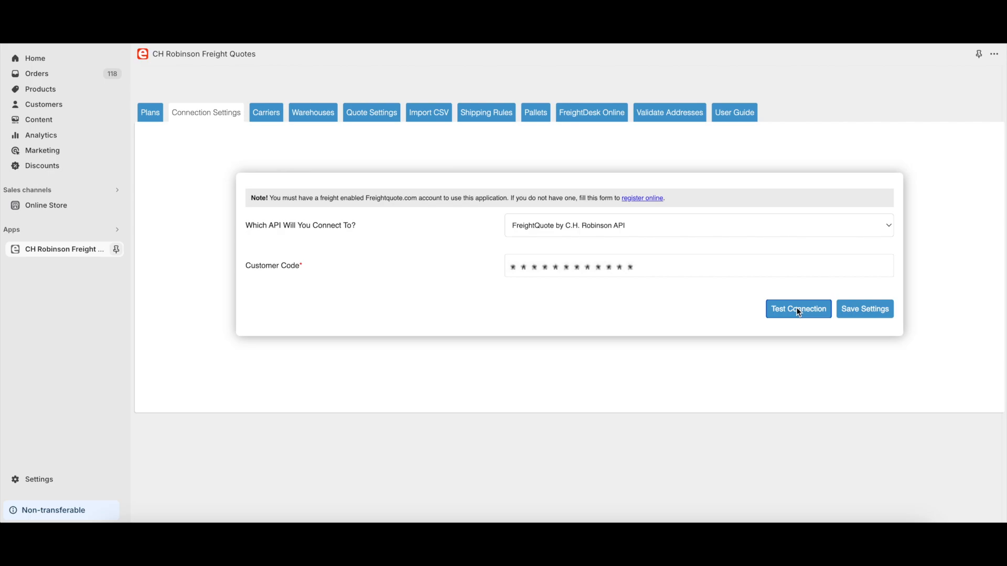
Review the list of carriers included in the quote response and save the carrier settings.
{"action": "left_click", "coordinate": [272, 116]}
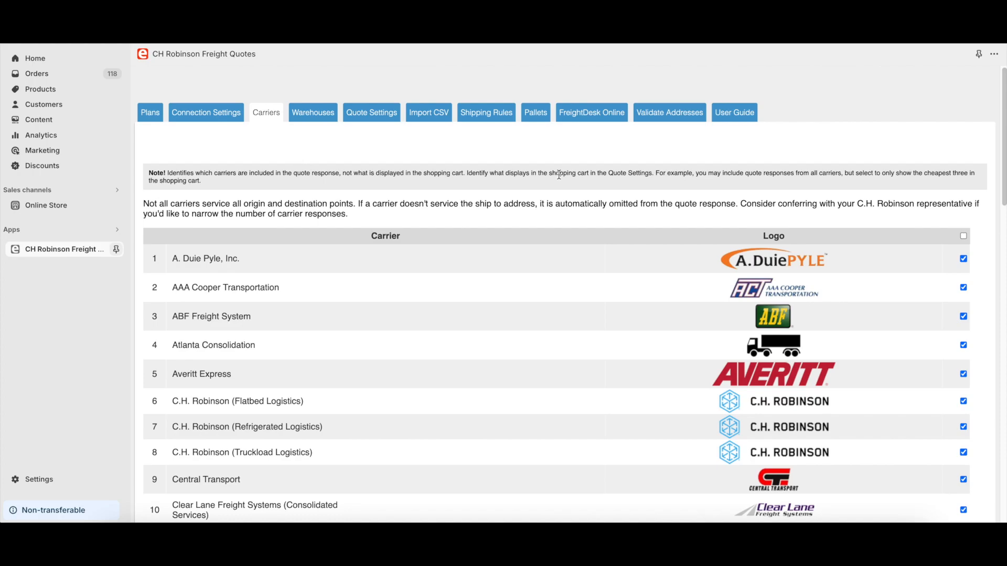
{"action": "scroll", "coordinate": [559, 175], "scroll_direction": "down", "scroll_amount": 20}
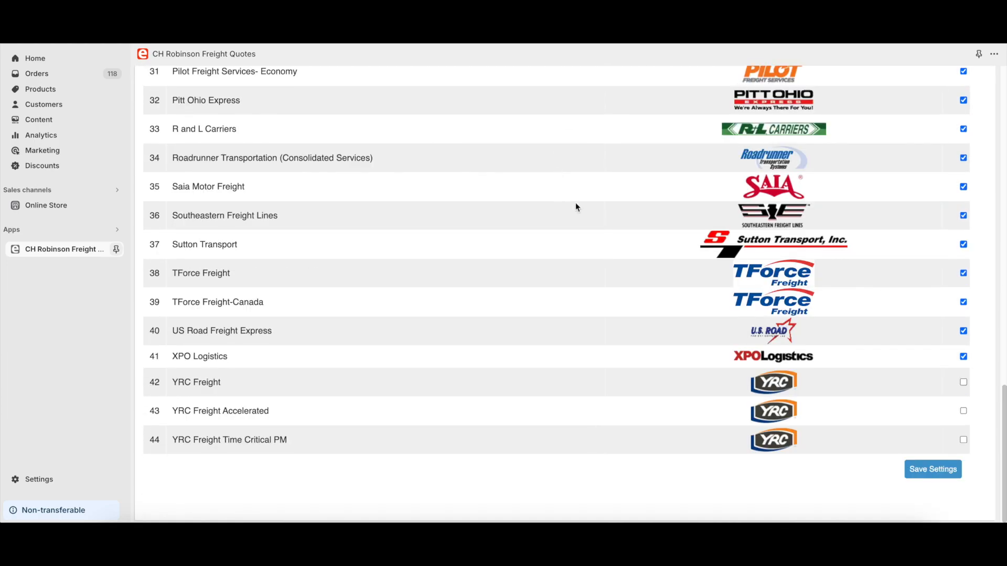
{"action": "left_click", "coordinate": [939, 471]}
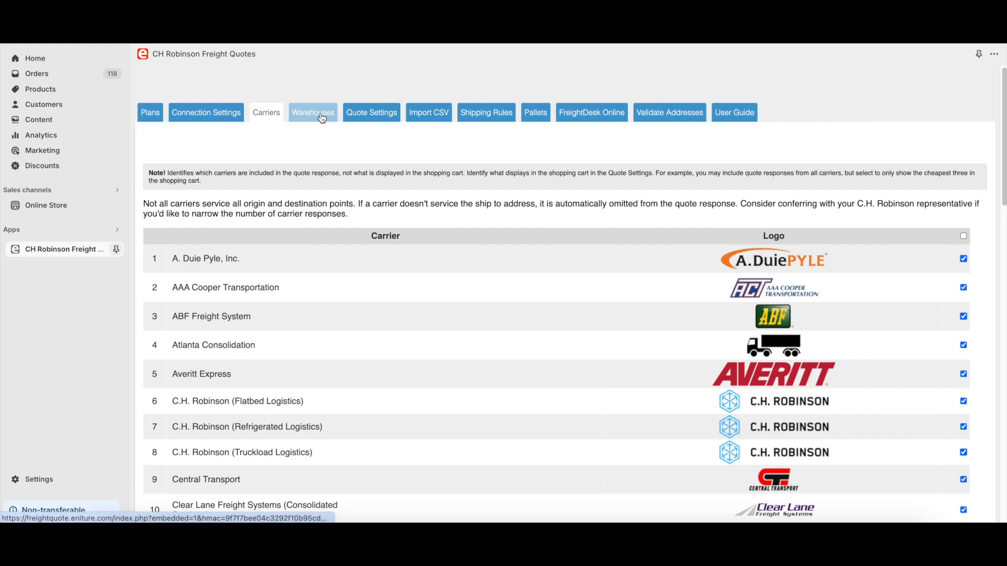
Add a shipment origin warehouse with the nickname Warehouse and zip 62563, and save it.
{"action": "left_click", "coordinate": [322, 118]}
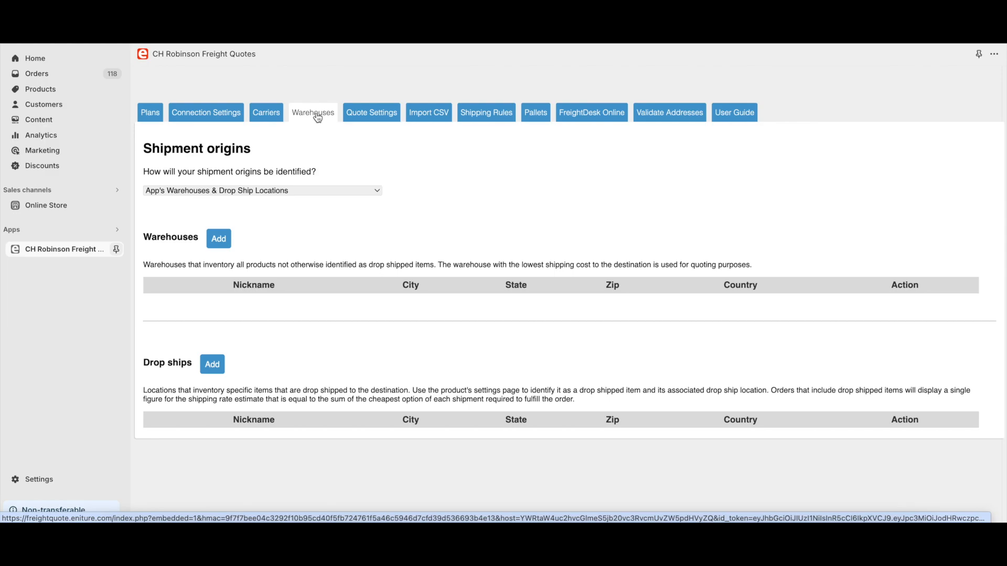
{"action": "left_click", "coordinate": [220, 245]}
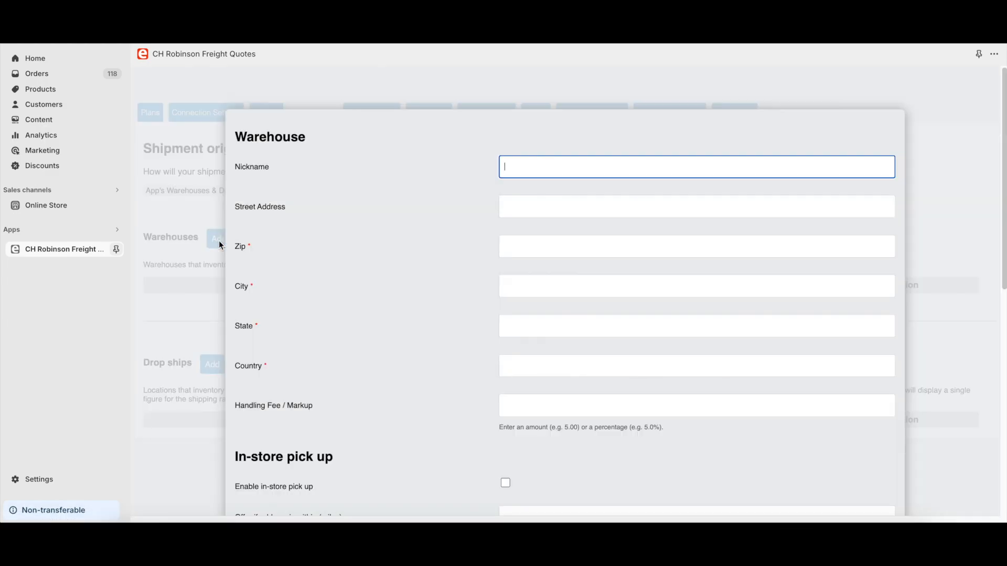
{"action": "type", "text": "Warehouse"}
{"action": "key", "text": "Tab"}
{"action": "key", "text": "Tab"}
{"action": "type", "text": "62563"}
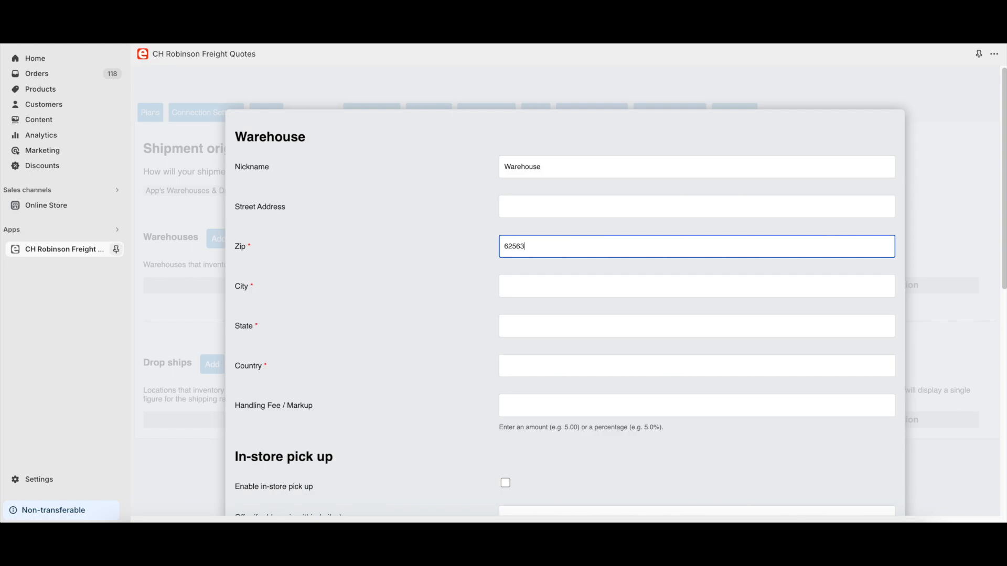
{"action": "key", "text": "Tab"}
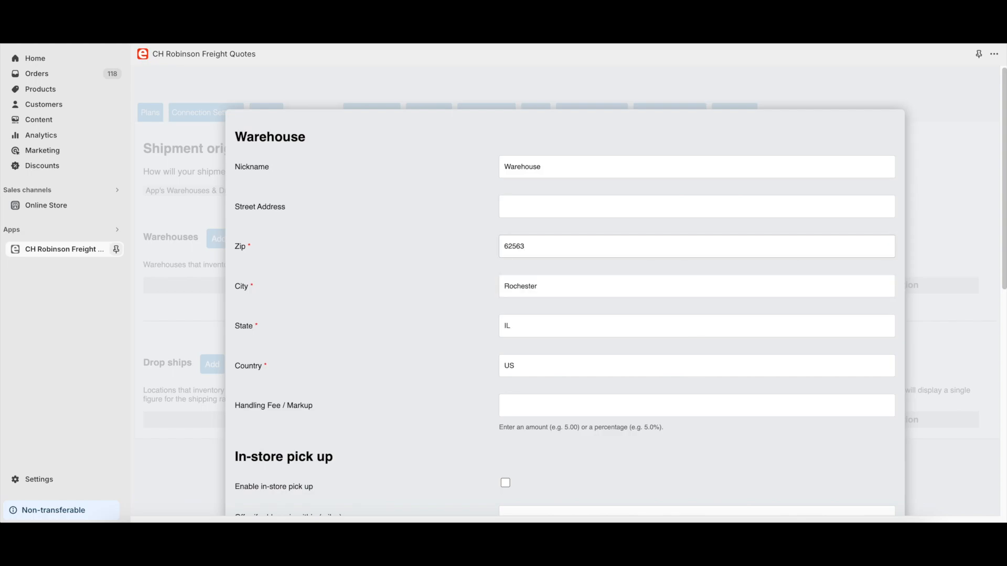
{"action": "scroll", "coordinate": [550, 238], "scroll_direction": "down", "scroll_amount": 8}
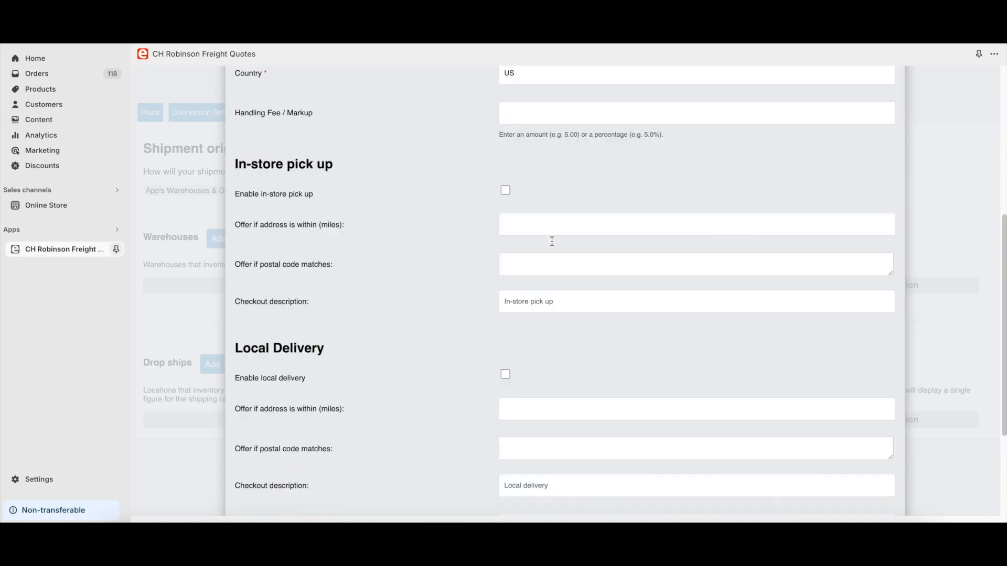
{"action": "left_click", "coordinate": [856, 444]}
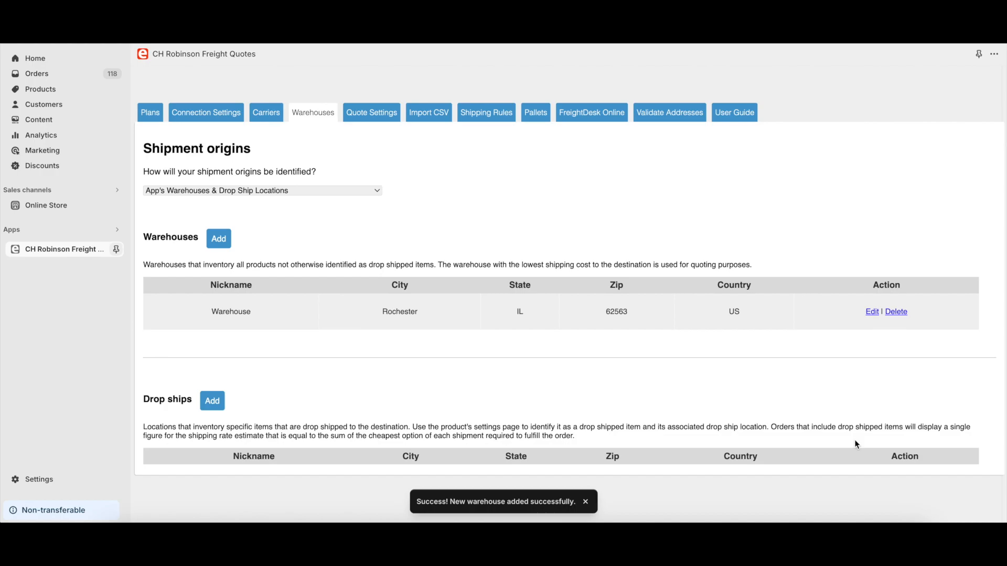
In the app's quote settings, set the LTL freight rating method to Cheapest Options with 2 options displayed.
{"action": "left_click", "coordinate": [381, 124]}
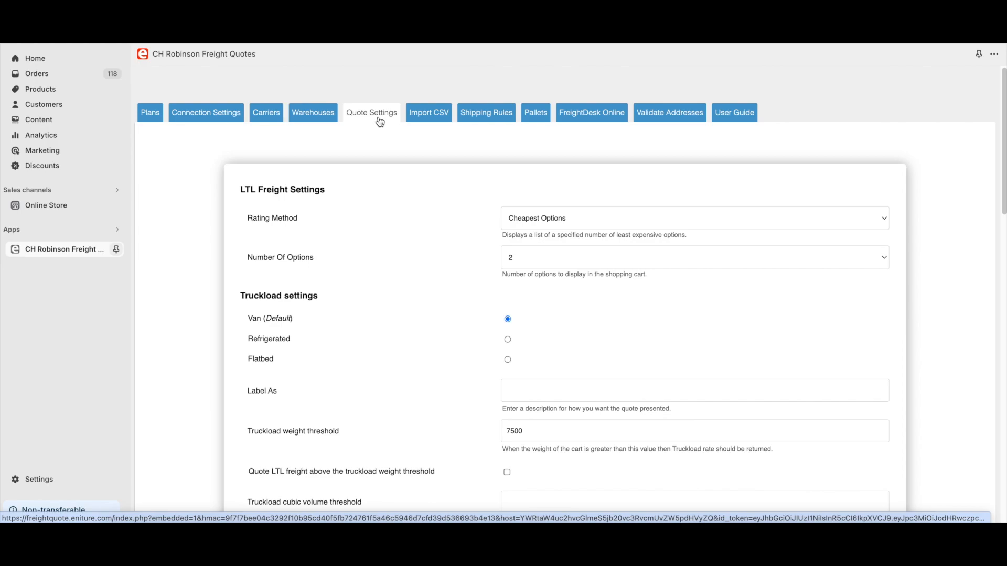
{"action": "left_click", "coordinate": [609, 221]}
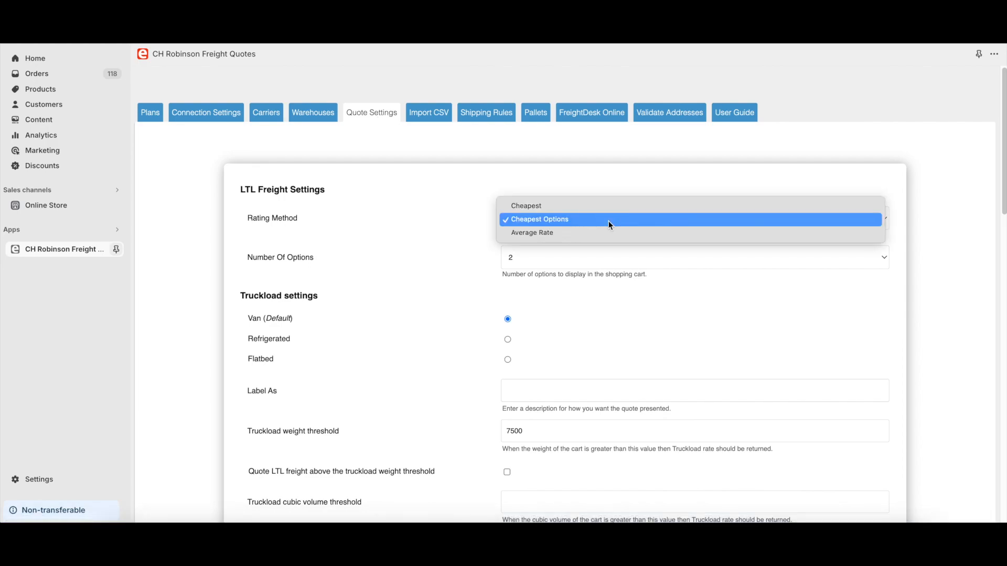
{"action": "left_click", "coordinate": [559, 221]}
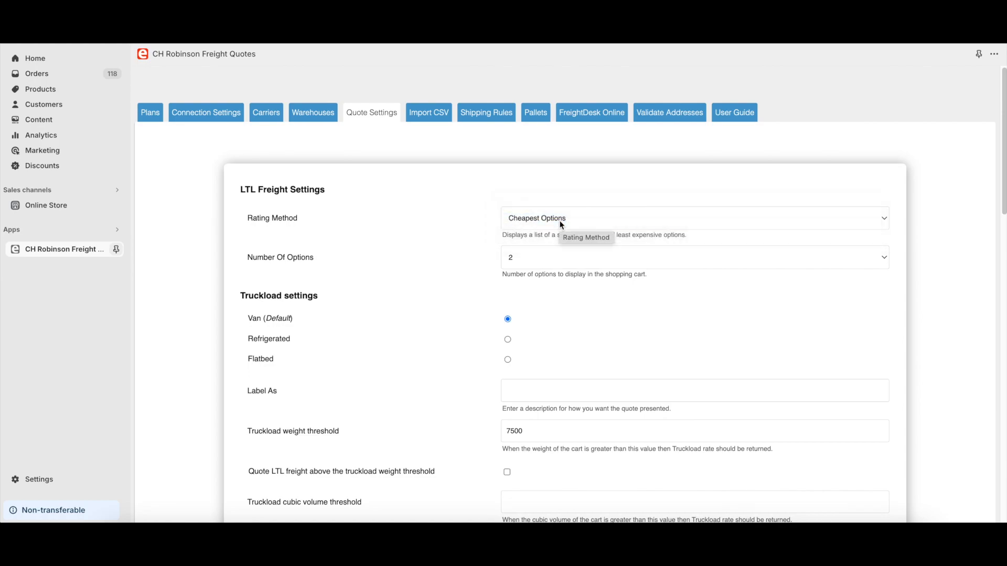
{"action": "left_click", "coordinate": [551, 258]}
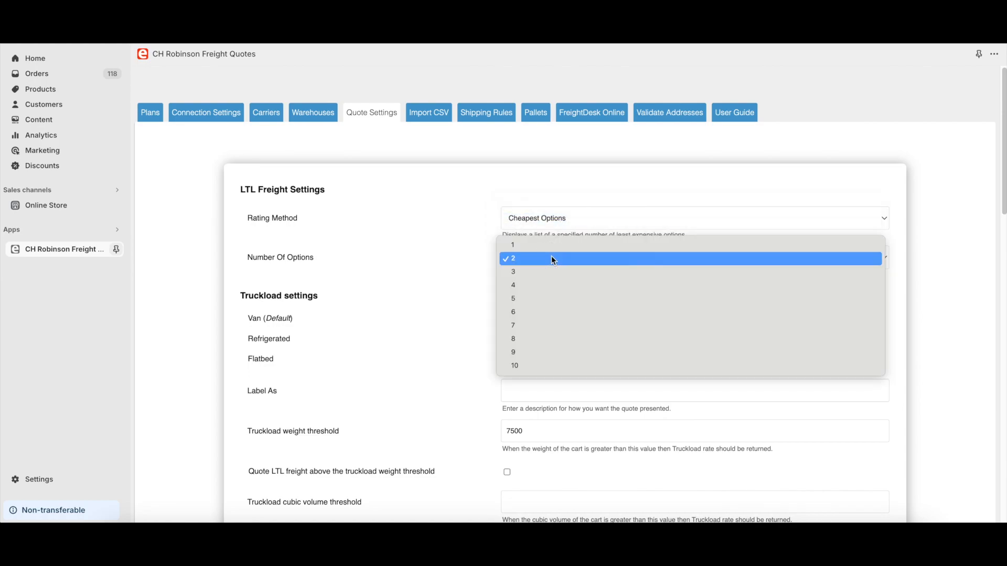
{"action": "left_click", "coordinate": [518, 260]}
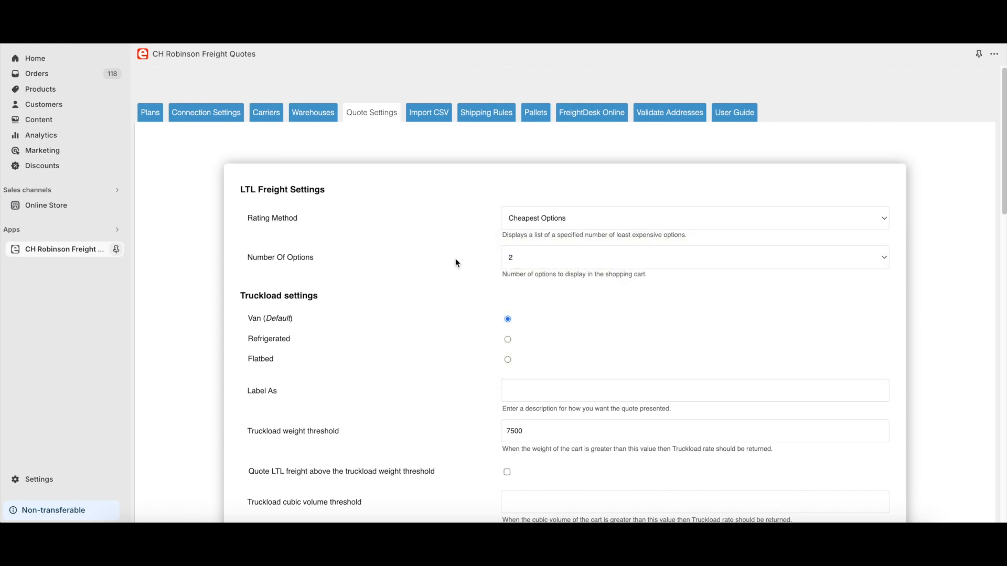
Review the truckload, delivery estimate, residential, lift gate and error management options, and save the quote settings.
{"action": "scroll", "coordinate": [455, 262], "scroll_direction": "down", "scroll_amount": 6}
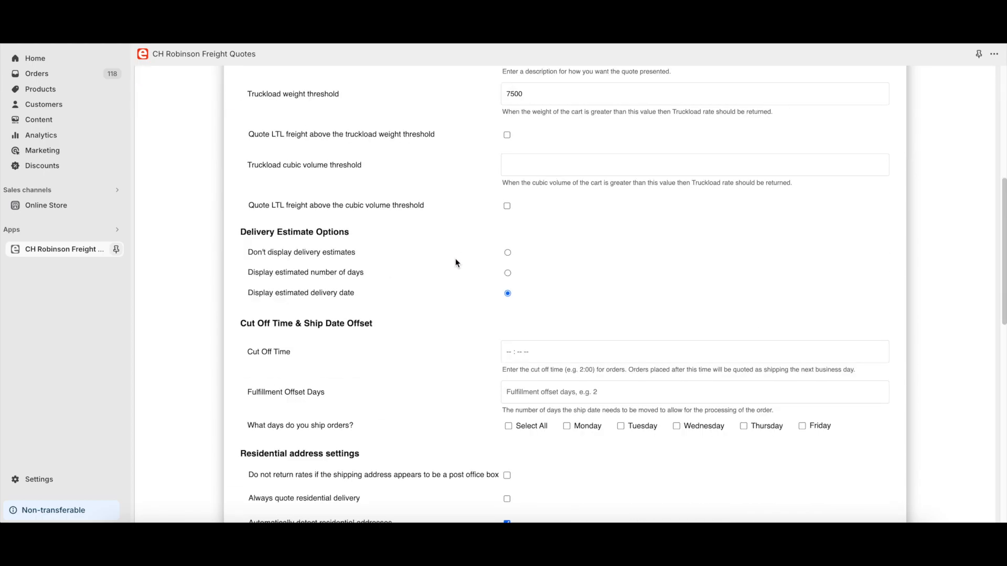
{"action": "scroll", "coordinate": [455, 259], "scroll_direction": "down", "scroll_amount": 4}
{"action": "scroll", "coordinate": [455, 263], "scroll_direction": "down", "scroll_amount": 4}
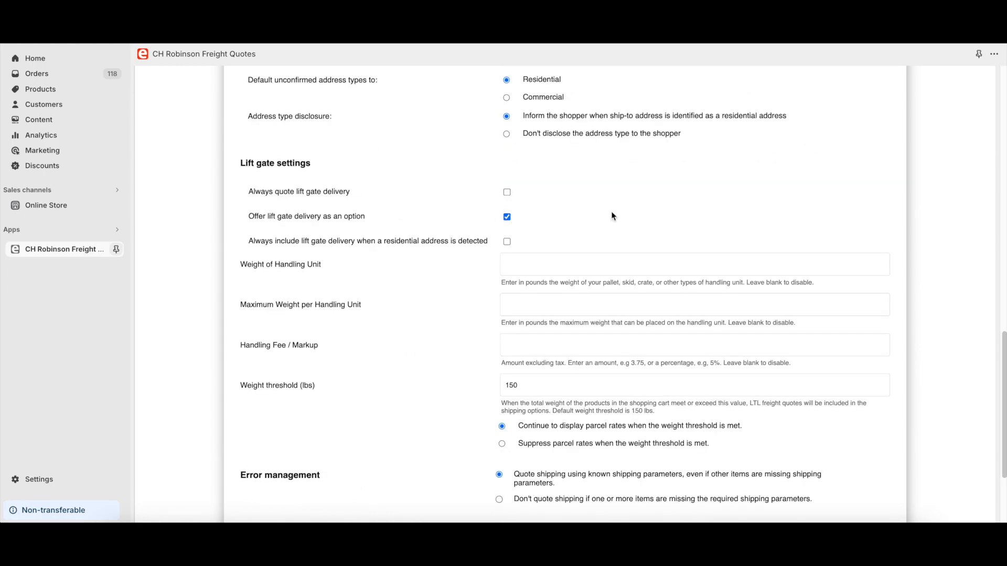
{"action": "scroll", "coordinate": [613, 216], "scroll_direction": "down", "scroll_amount": 3}
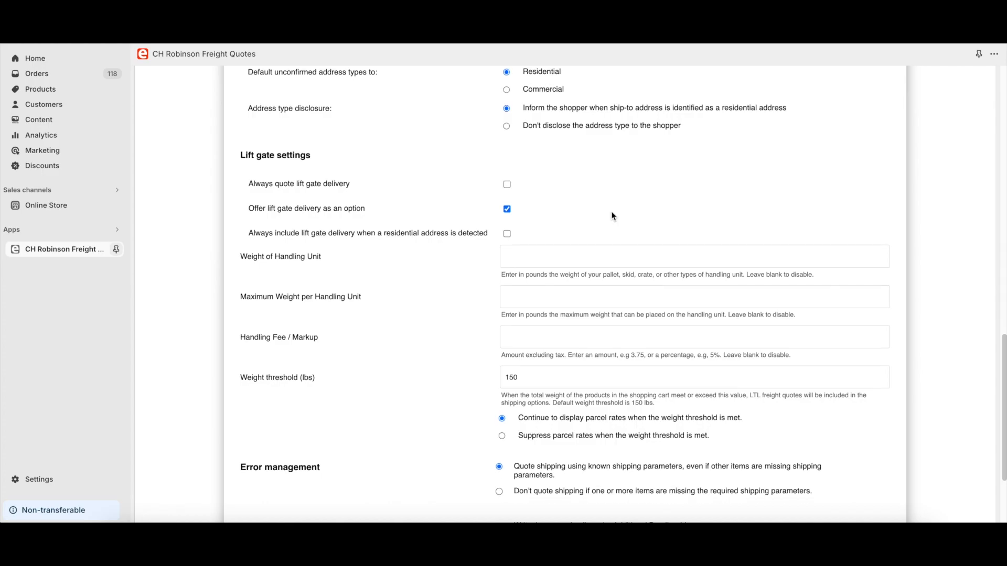
{"action": "left_click", "coordinate": [848, 452]}
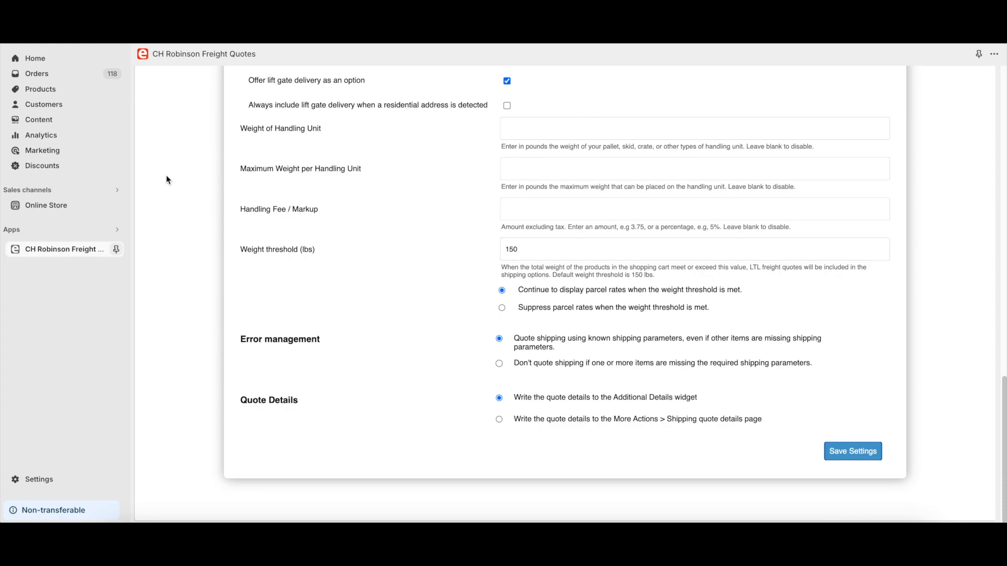
Open the CH Robinson Freight Quotes settings for the product Boss 337 22 Super Finish Wheel/Rim.
{"action": "left_click", "coordinate": [44, 93]}
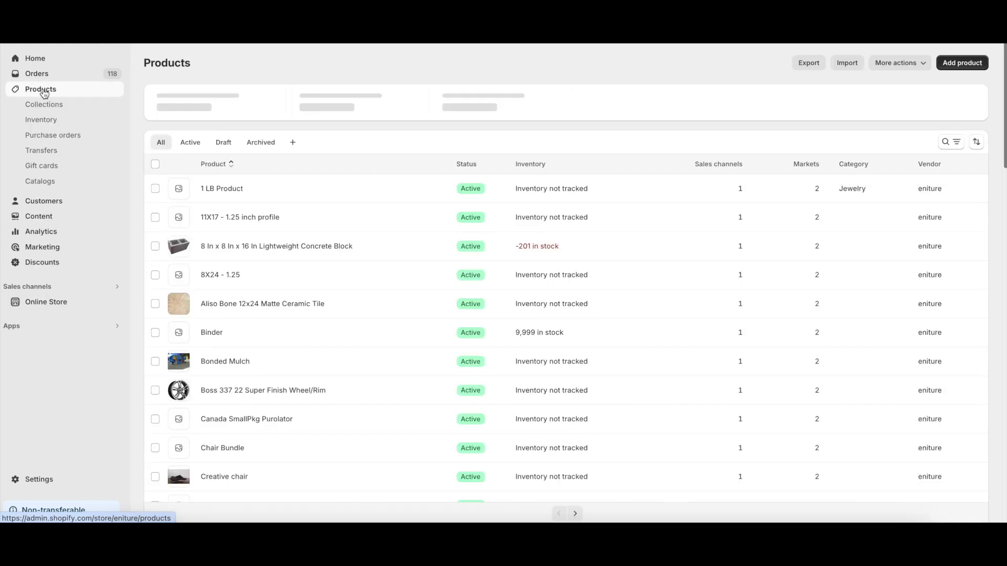
{"action": "left_click", "coordinate": [210, 392]}
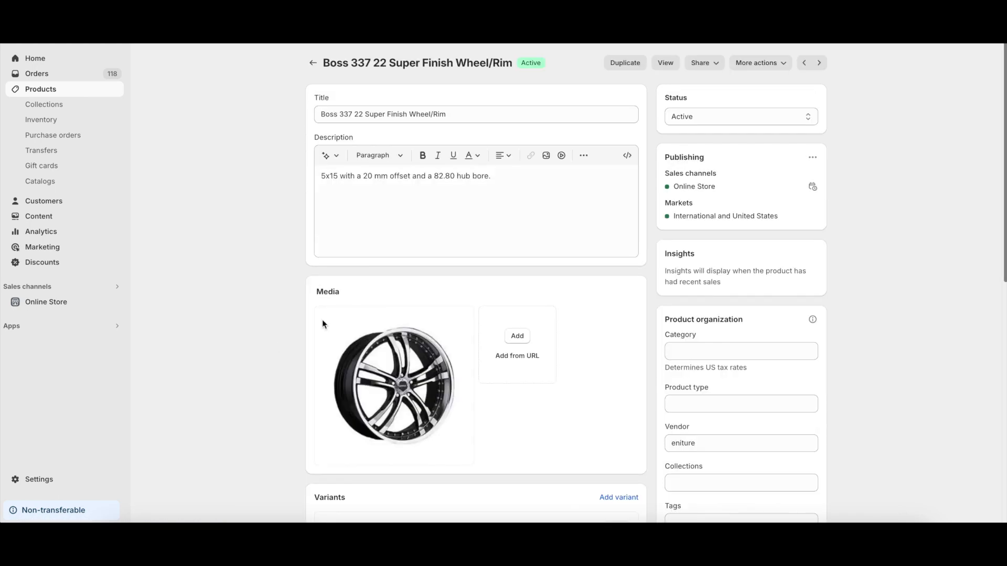
{"action": "left_click", "coordinate": [769, 63]}
{"action": "type", "text": "ch"}
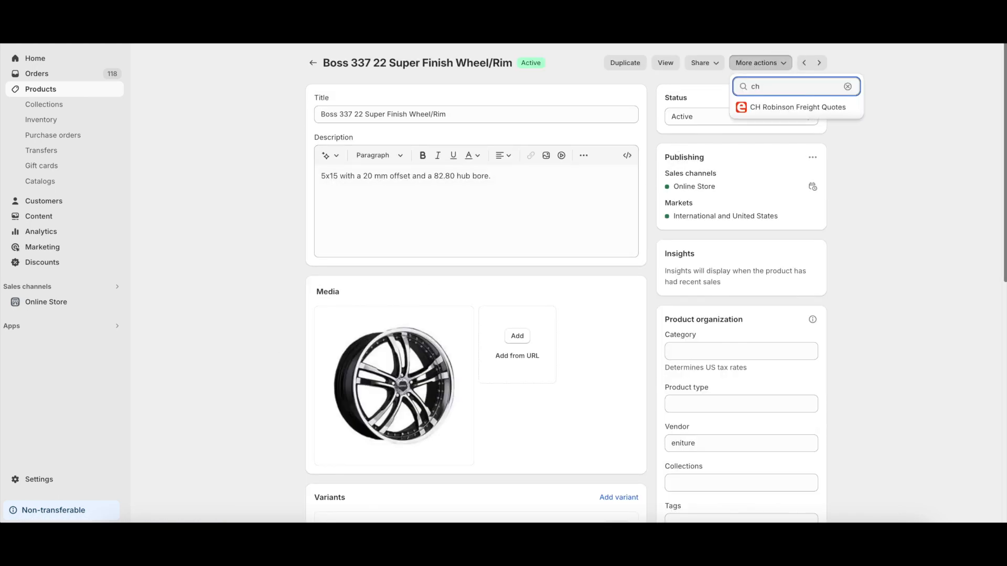
{"action": "left_click", "coordinate": [762, 108]}
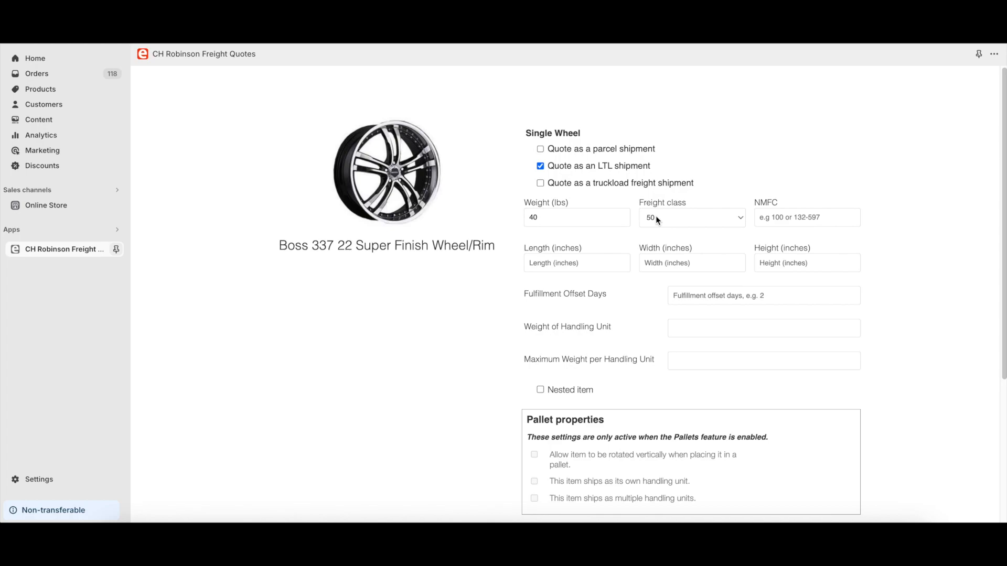
Set the Single Wheel variant's freight class to 50, save the product's shipping settings and return to the product.
{"action": "left_click", "coordinate": [685, 221]}
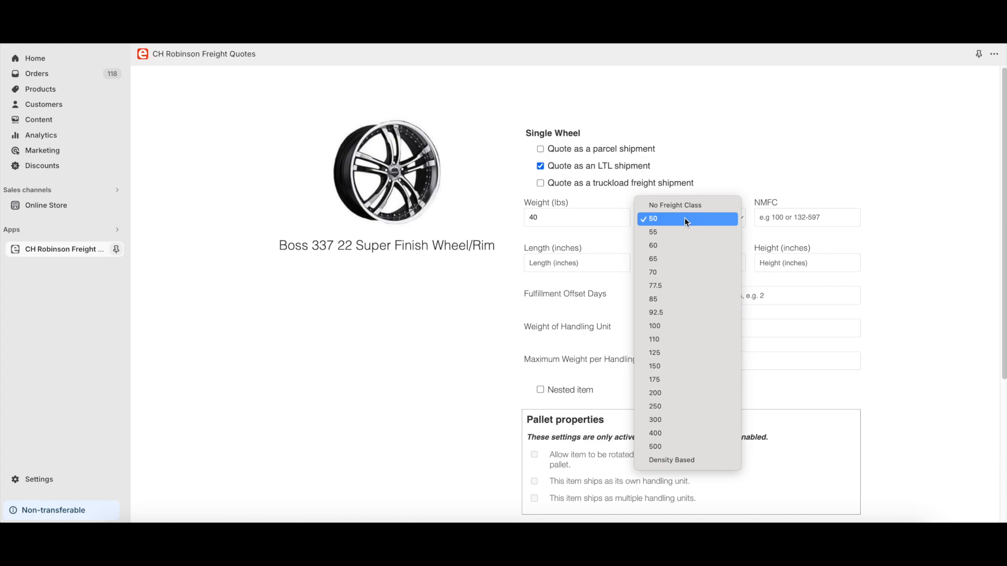
{"action": "left_click", "coordinate": [684, 220]}
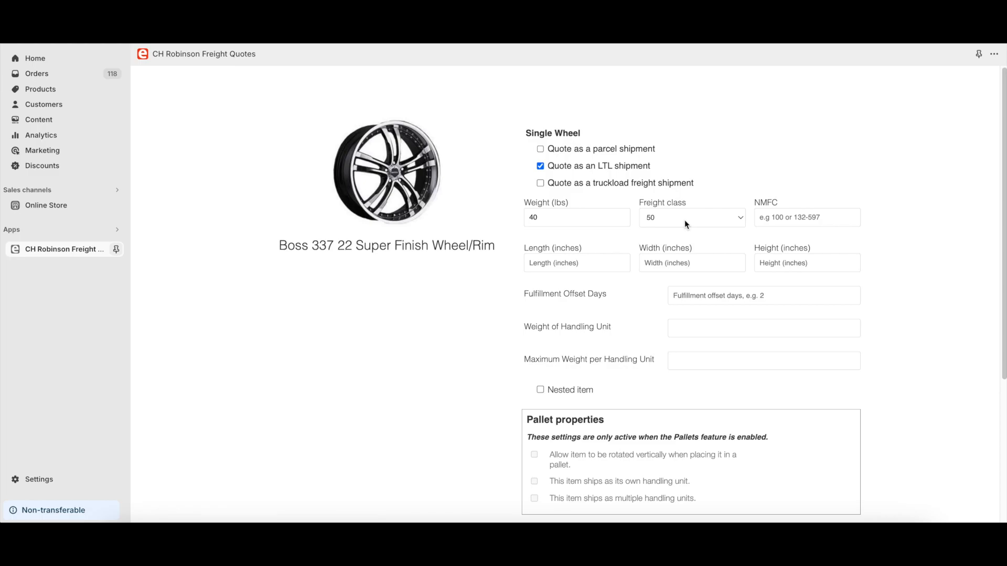
{"action": "scroll", "coordinate": [684, 219], "scroll_direction": "down", "scroll_amount": 4}
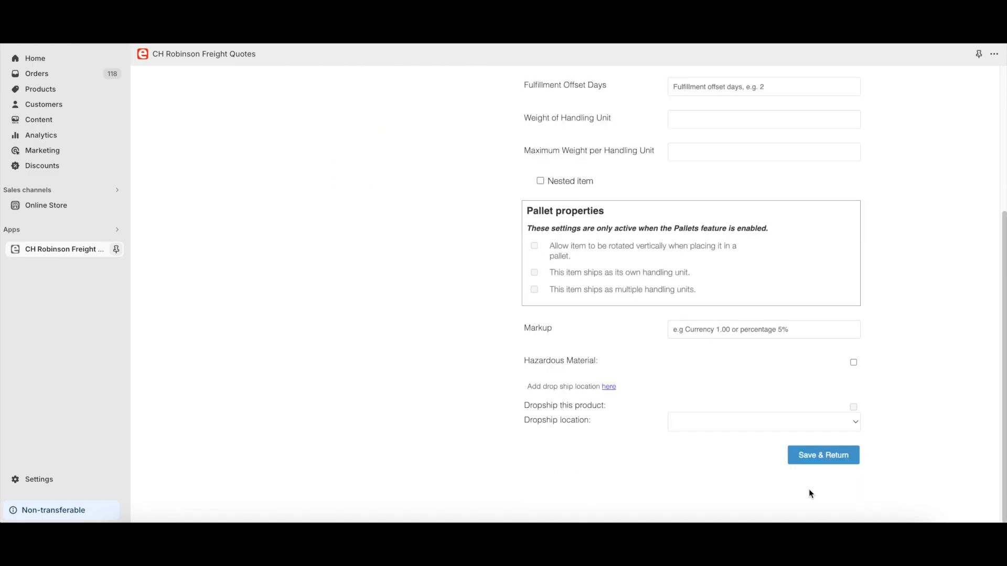
{"action": "left_click", "coordinate": [820, 457]}
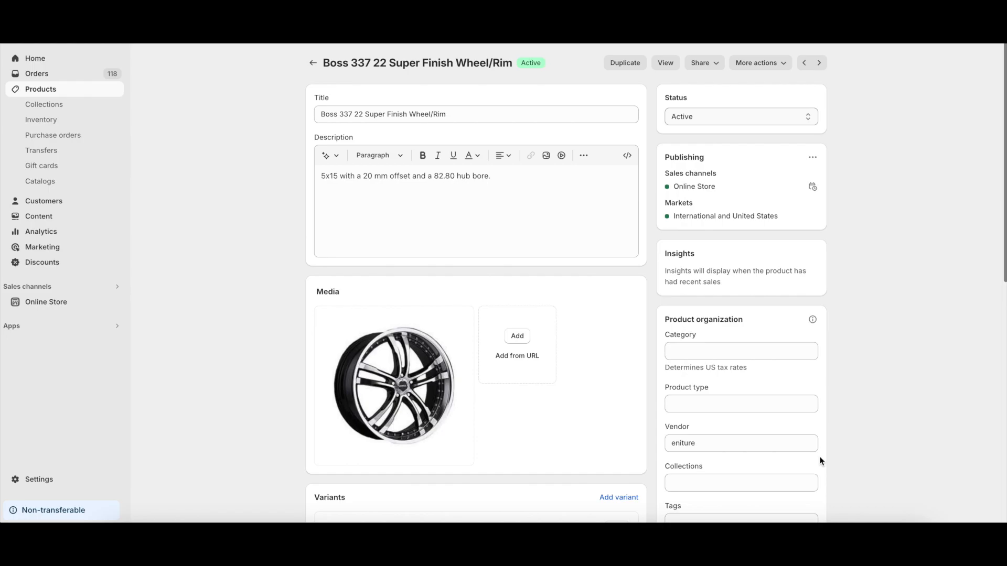
View the wheel product in the online store, set its quantity to 4 and add it to the cart.
{"action": "left_click", "coordinate": [668, 65]}
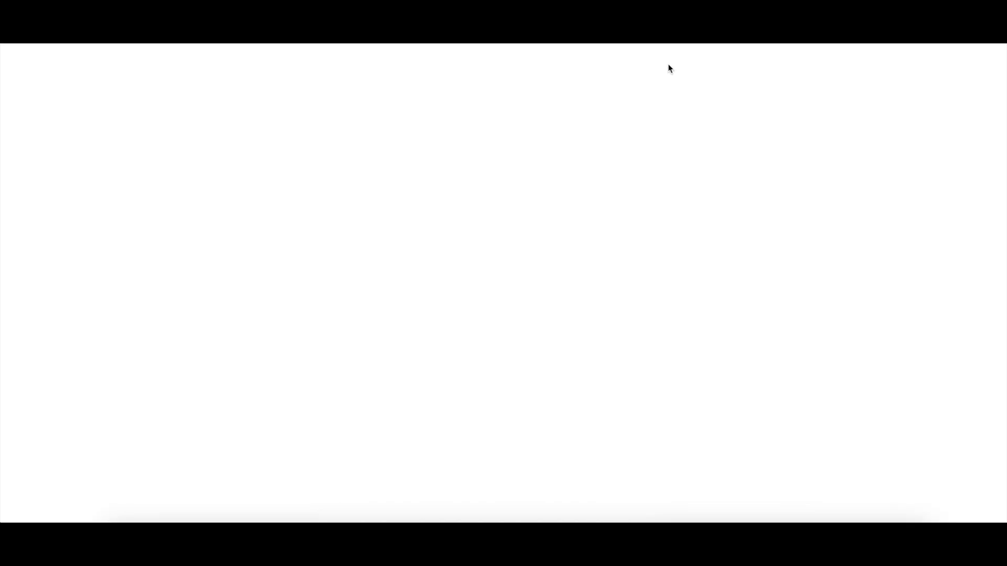
{"action": "left_click", "coordinate": [677, 268]}
{"action": "left_click", "coordinate": [677, 269]}
{"action": "left_click", "coordinate": [677, 269]}
{"action": "left_click", "coordinate": [688, 313]}
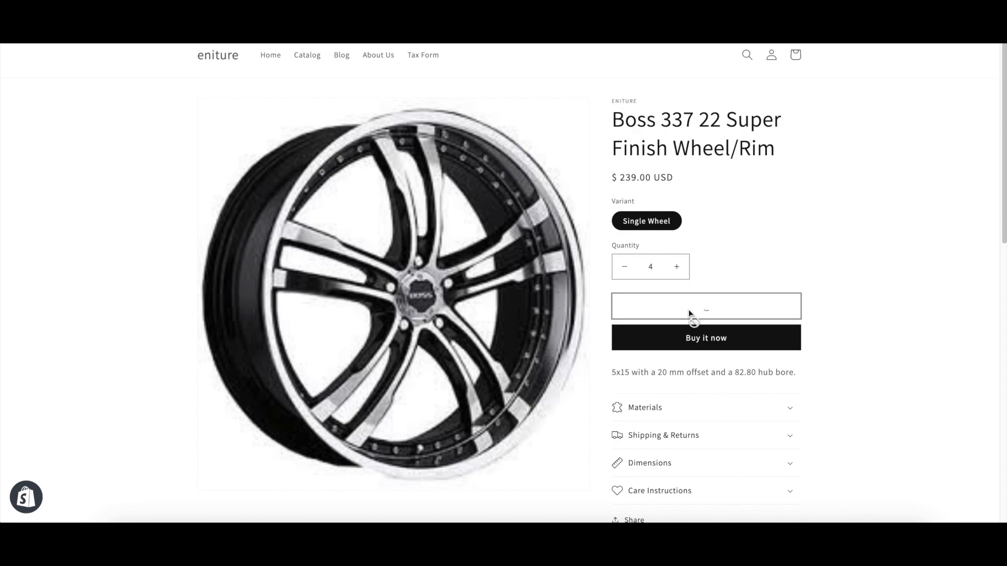
Proceed to checkout and examine the freight shipping methods and rates offered for the delivery address.
{"action": "left_click", "coordinate": [705, 226]}
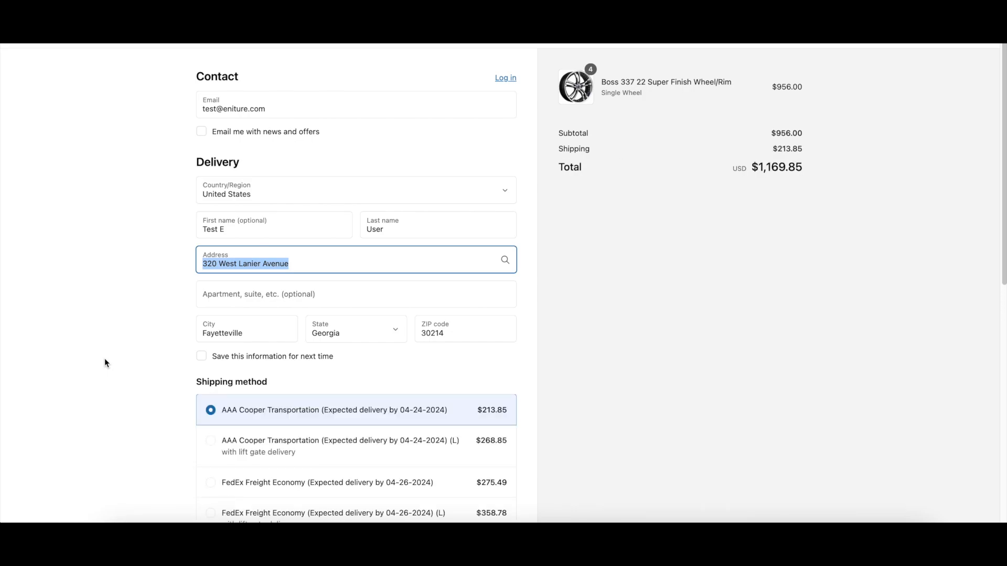
{"action": "scroll", "coordinate": [533, 381], "scroll_direction": "down", "scroll_amount": 2}
{"action": "scroll", "coordinate": [533, 385], "scroll_direction": "down", "scroll_amount": 3}
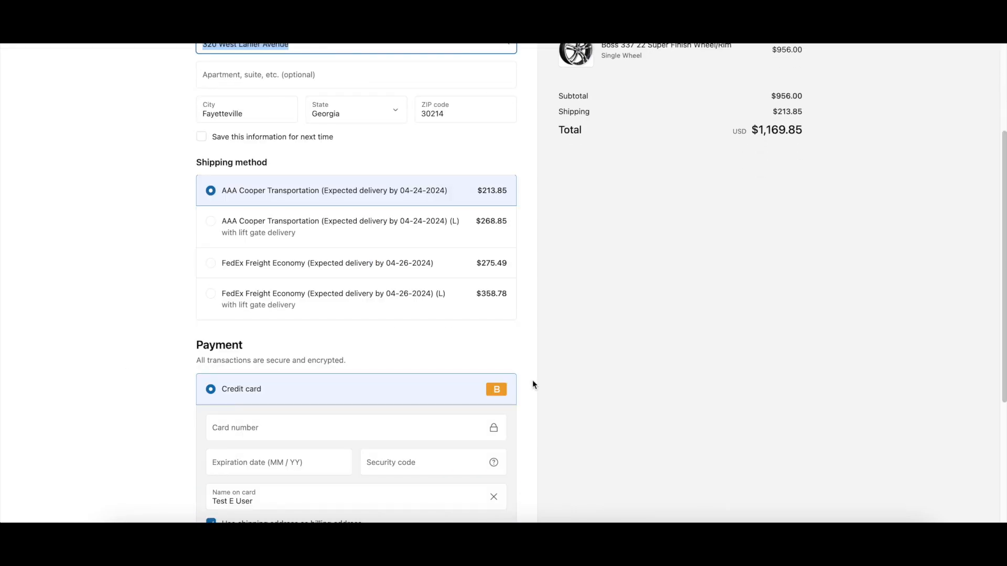